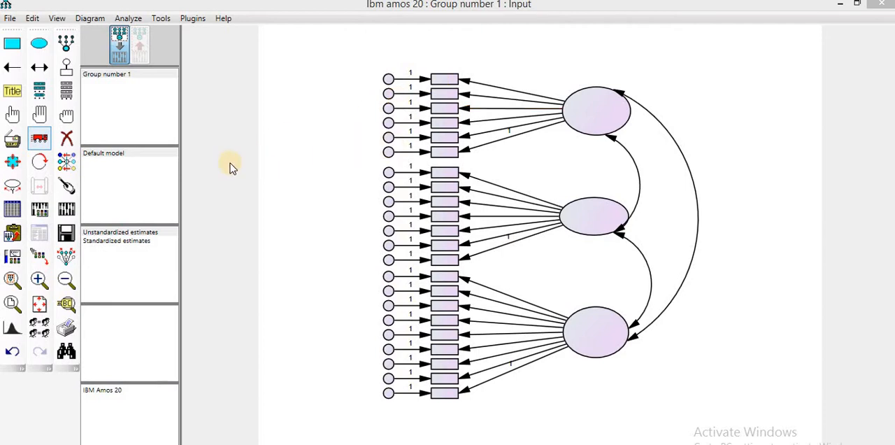
# - Begin selecting a data file for Group number 1 and browse to Youtube Channel > Lactures & Videos > 51 within PHD - BU on drive E
pyautogui.click(12, 214)
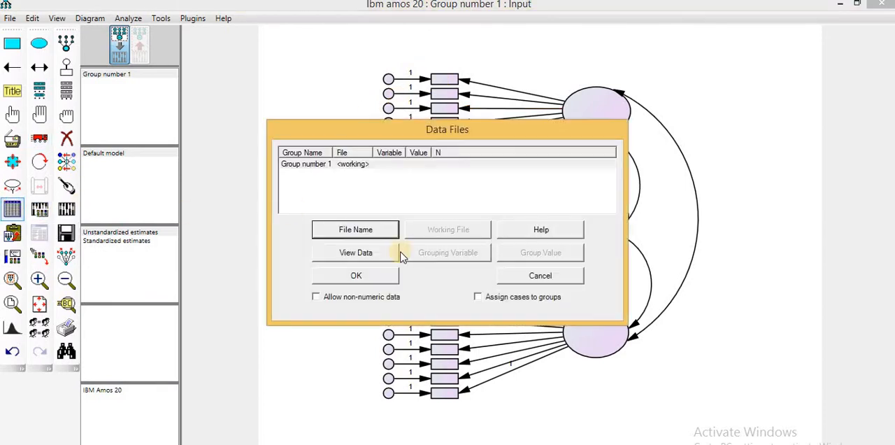
pyautogui.click(356, 231)
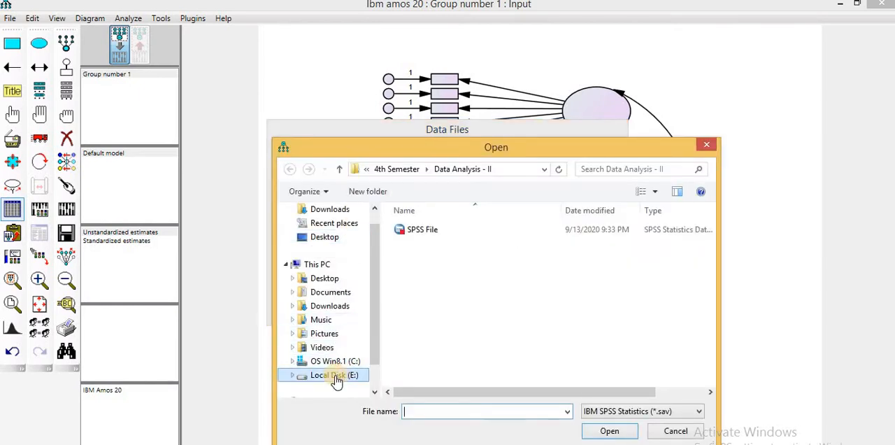
pyautogui.click(336, 376)
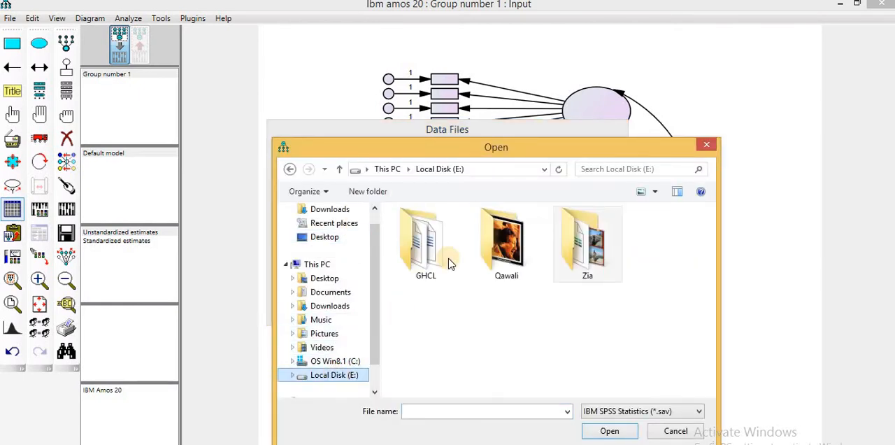
pyautogui.doubleClick(582, 264)
pyautogui.click(428, 287)
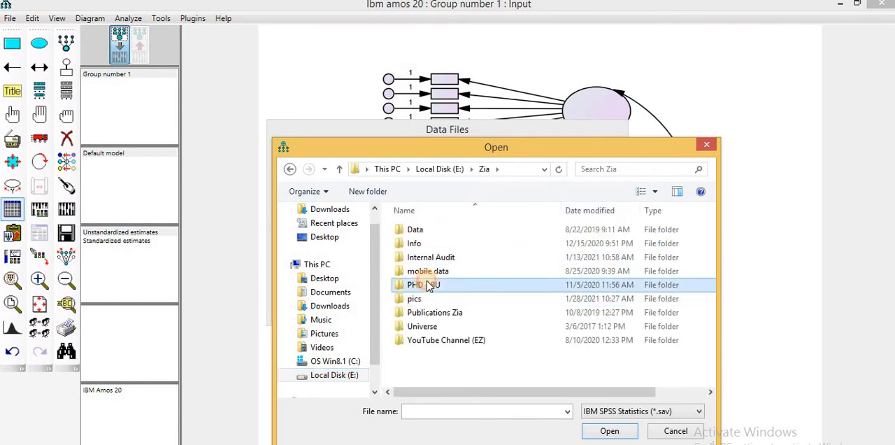
pyautogui.doubleClick(428, 285)
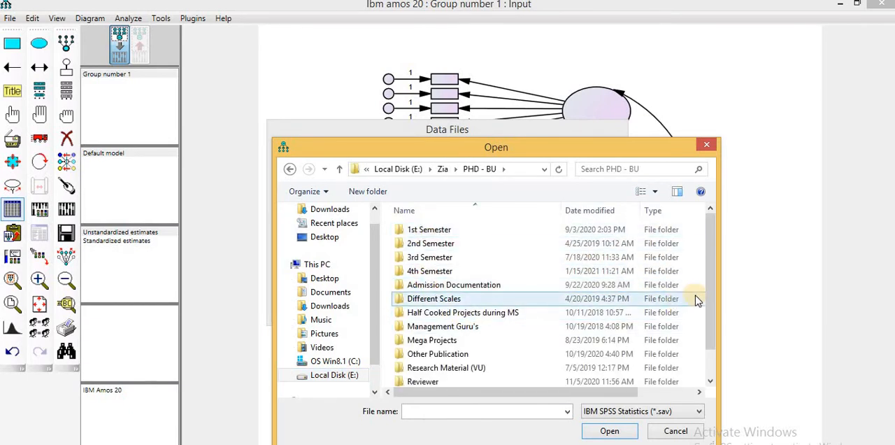
pyautogui.scroll(-1, 710, 331)
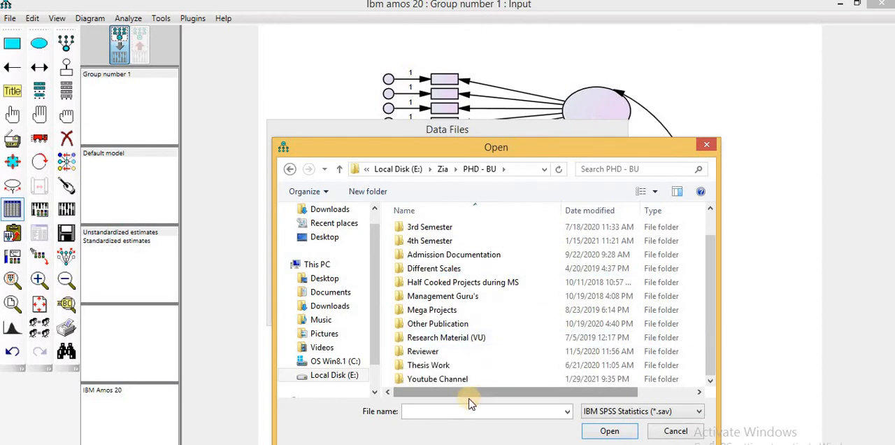
pyautogui.doubleClick(457, 380)
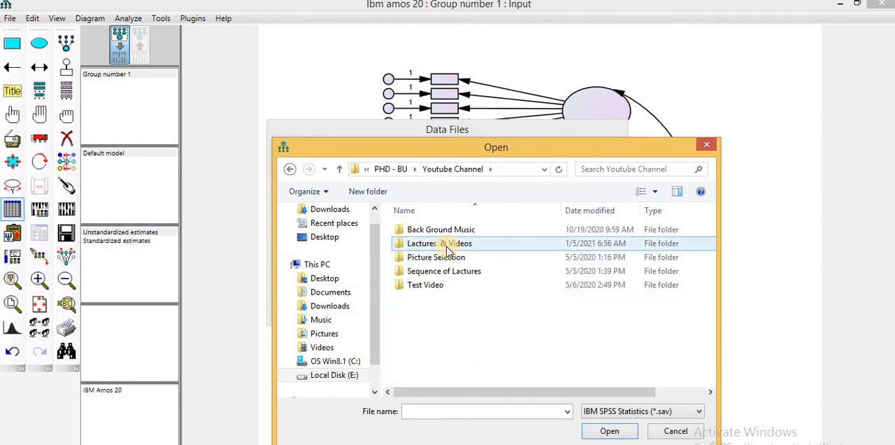
pyautogui.click(446, 247)
pyautogui.doubleClick(446, 246)
pyautogui.doubleClick(413, 299)
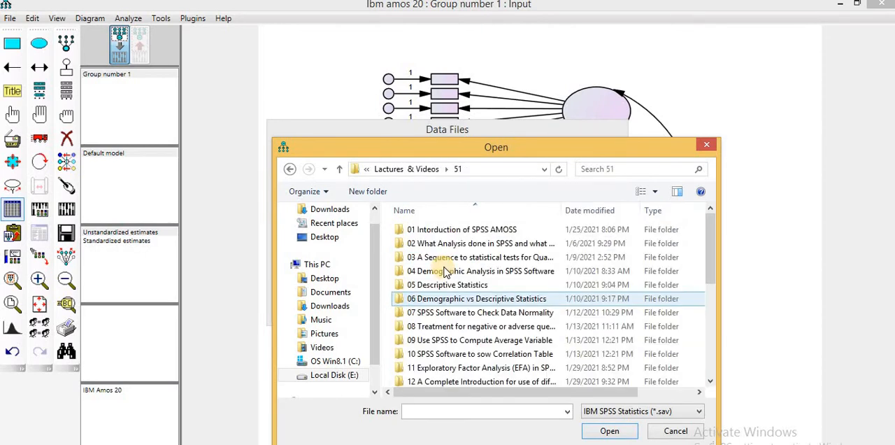
pyautogui.click(461, 326)
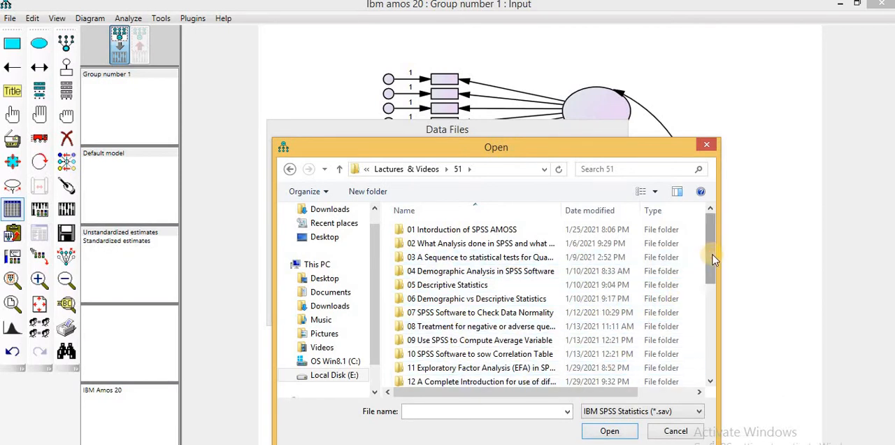
pyautogui.scroll(-2, 711, 275)
pyautogui.click(462, 354)
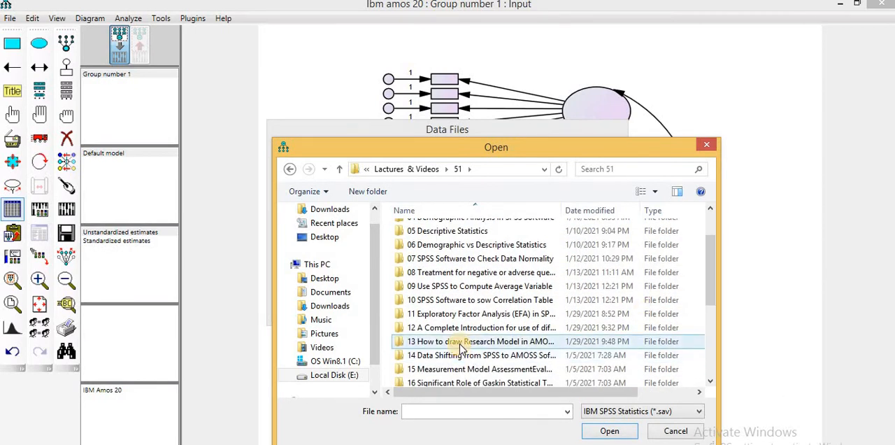
pyautogui.doubleClick(460, 354)
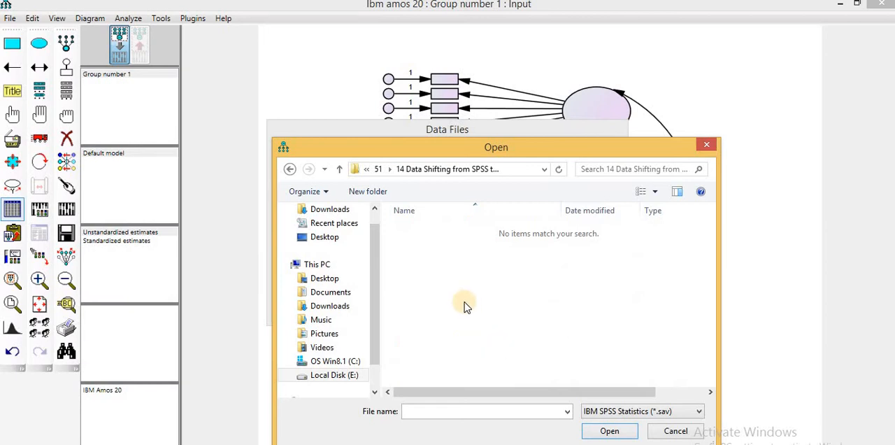
pyautogui.press('BackSpace')
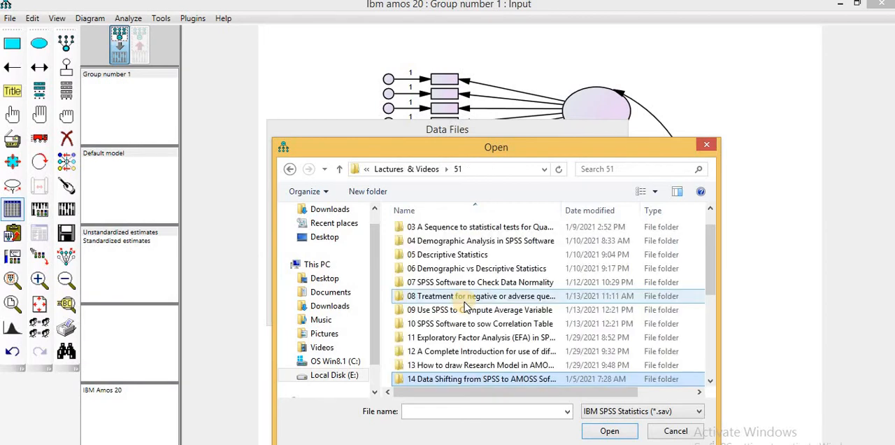
# - Load the SPSS file "Qty Term Paper (Original) - Analysis" from folder 13 about drawing the research model
pyautogui.doubleClick(439, 364)
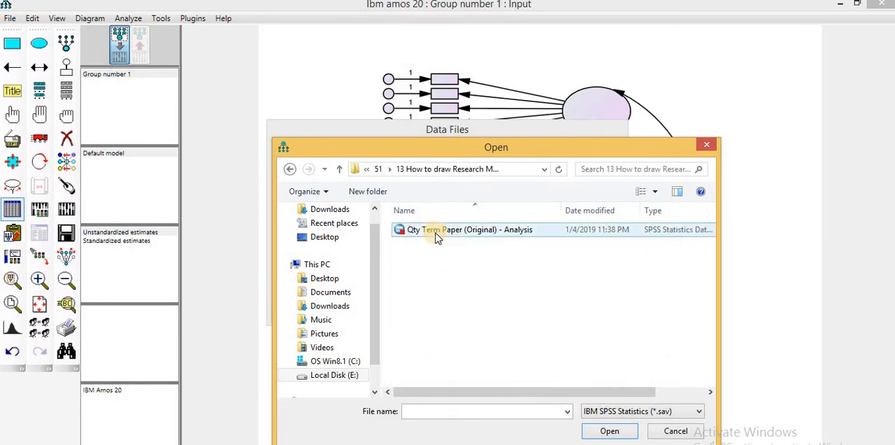
pyautogui.doubleClick(435, 237)
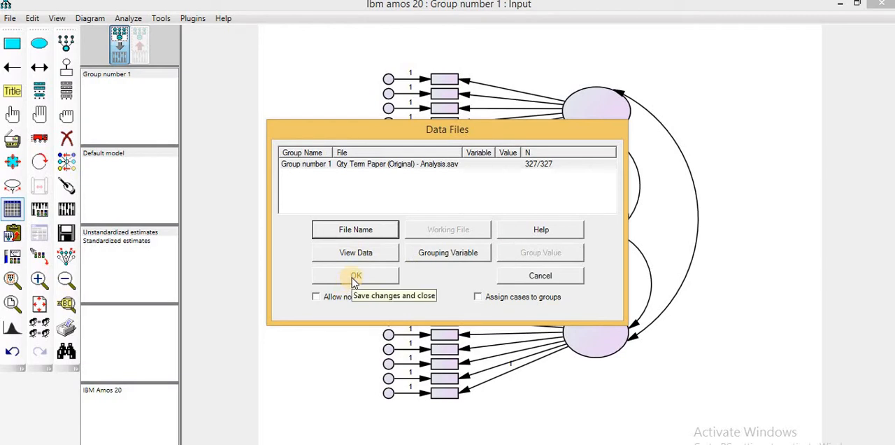
# - View the selected file's data in SPSS, return to Amos and confirm it as the group's data file
pyautogui.click(362, 254)
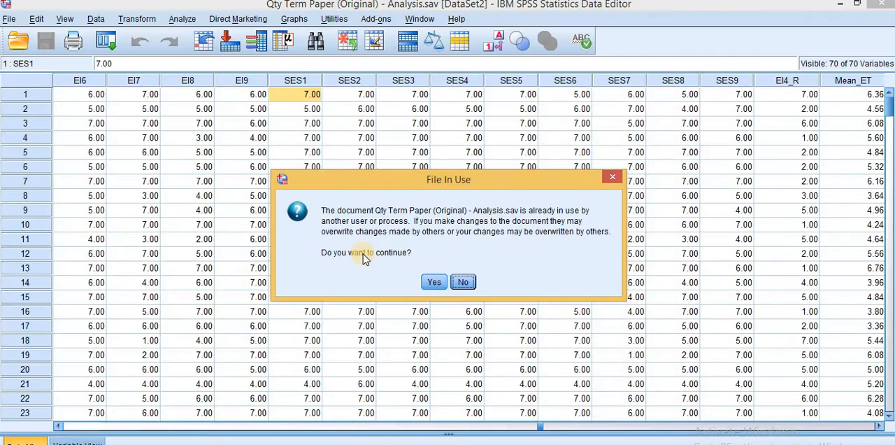
pyautogui.click(433, 283)
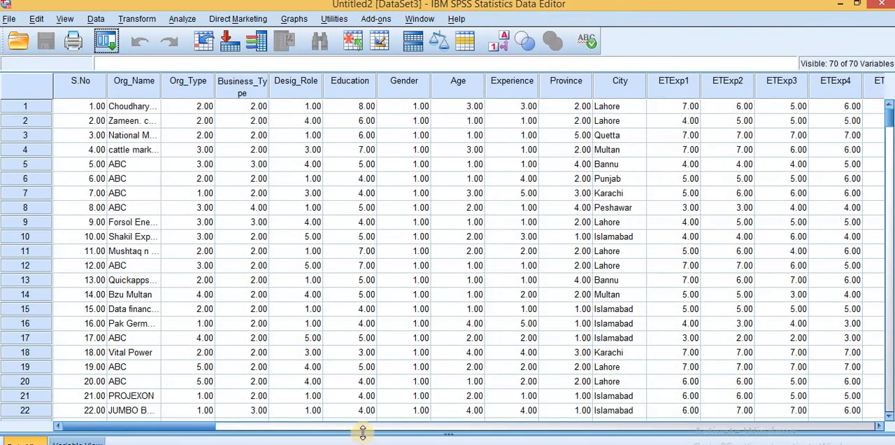
pyautogui.moveTo(499, 442)
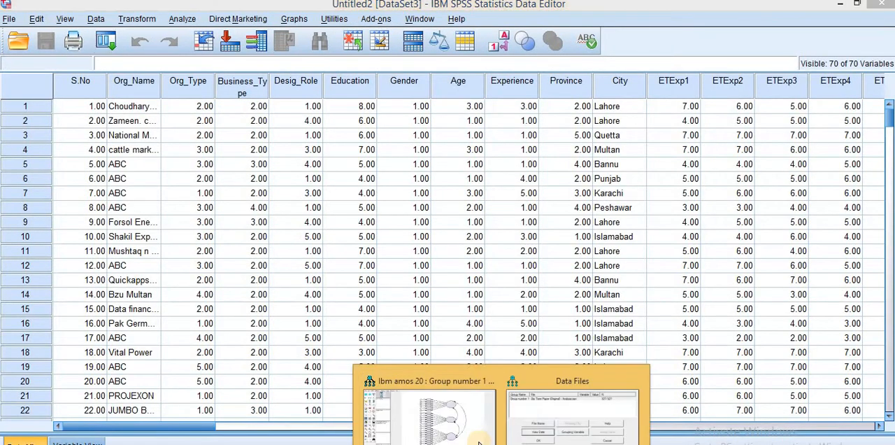
pyautogui.click(537, 428)
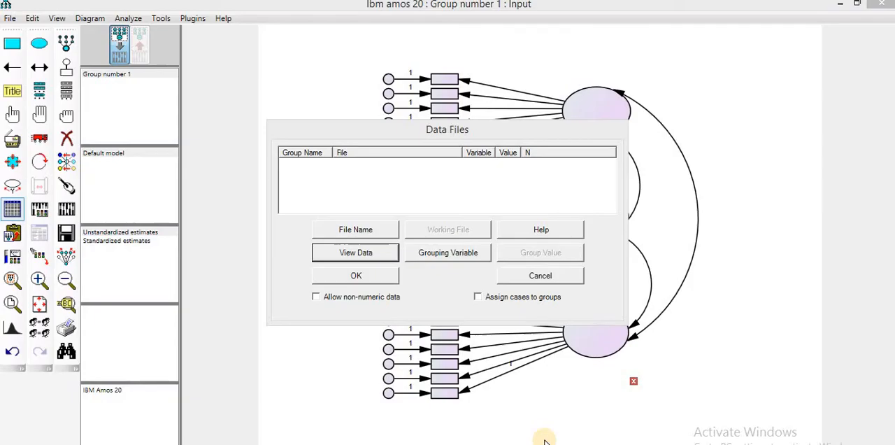
pyautogui.click(352, 276)
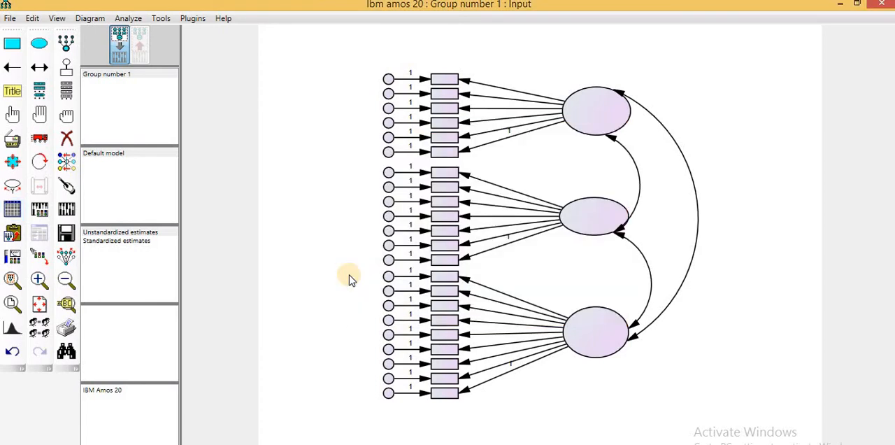
pyautogui.click(66, 210)
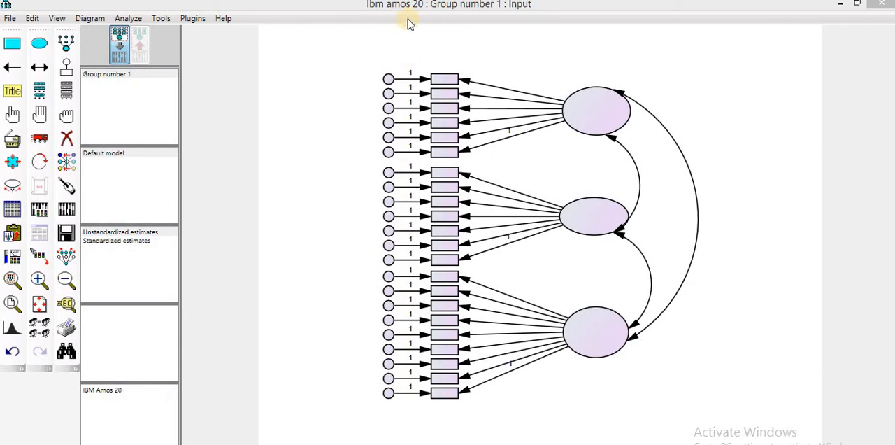
# - List the variables in the data set and place the list in the empty area beside the model's indicators
pyautogui.click(67, 92)
pyautogui.click(431, 155)
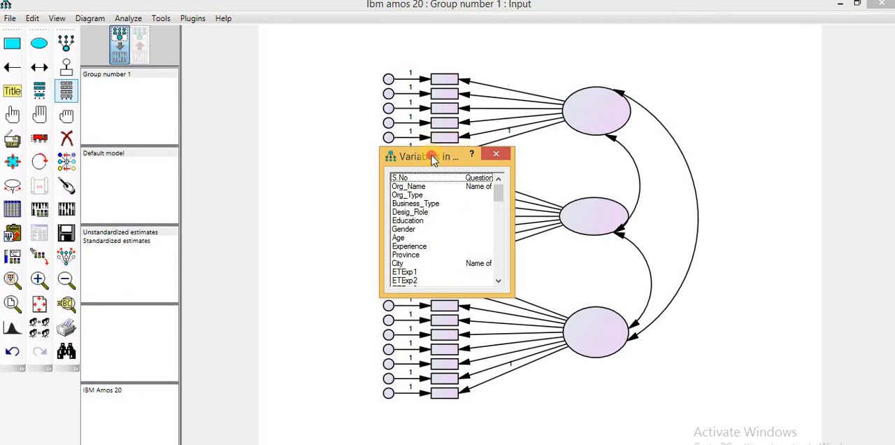
pyautogui.moveTo(431, 156); pyautogui.dragTo(286, 109)
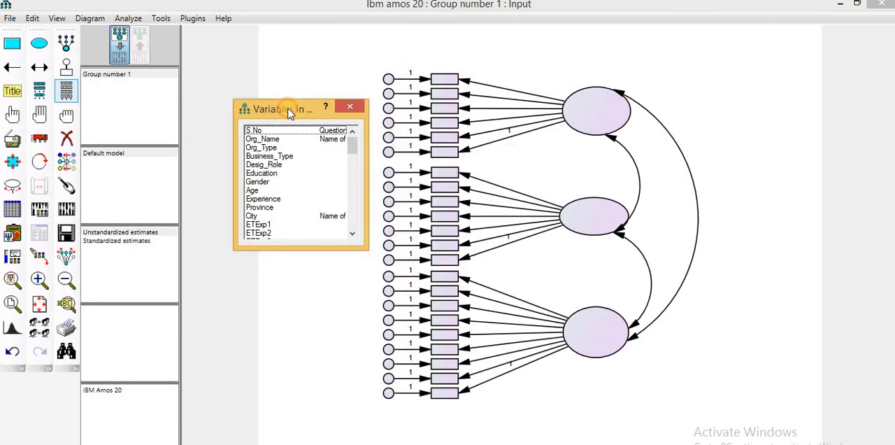
# - Assign the variables ETExp1 to ETExp6, in order, to the six indicator boxes of the upper latent factor
pyautogui.click(354, 235)
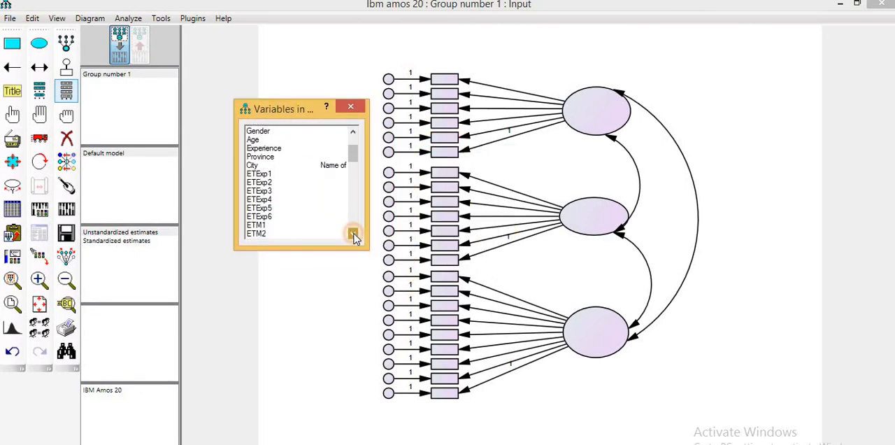
pyautogui.click(350, 132)
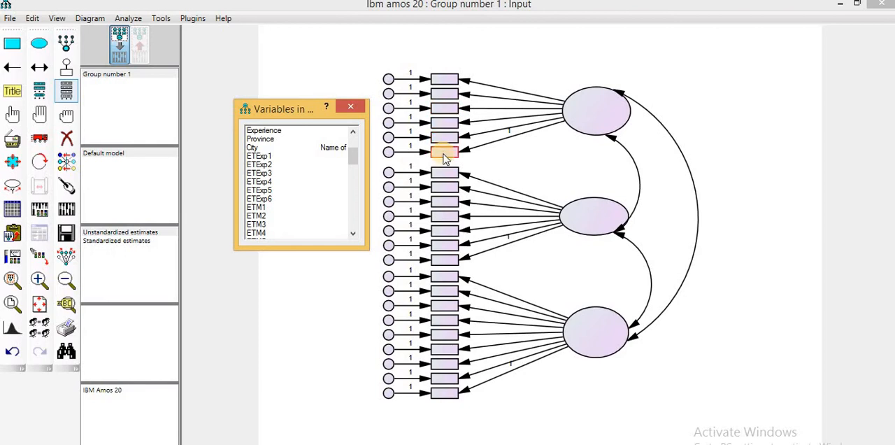
pyautogui.click(258, 157)
pyautogui.moveTo(259, 159)
pyautogui.mouseDown()
pyautogui.moveTo(259, 172)
pyautogui.moveTo(437, 85)
pyautogui.mouseUp()
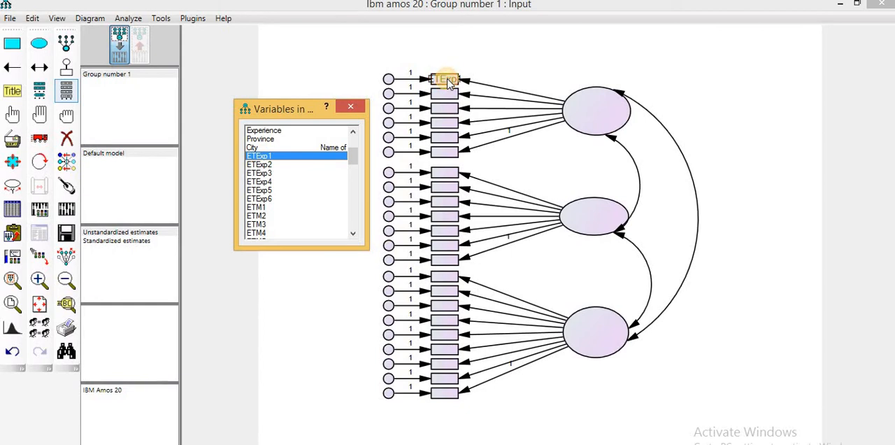
pyautogui.moveTo(264, 168); pyautogui.dragTo(447, 93)
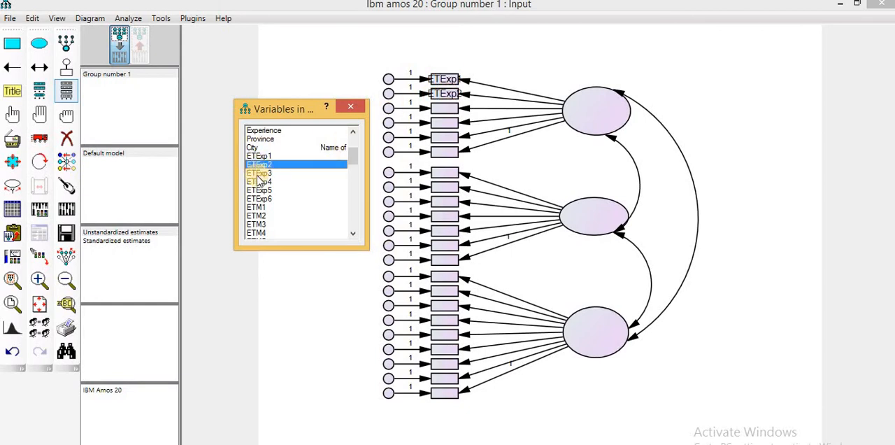
pyautogui.moveTo(260, 174); pyautogui.dragTo(445, 111)
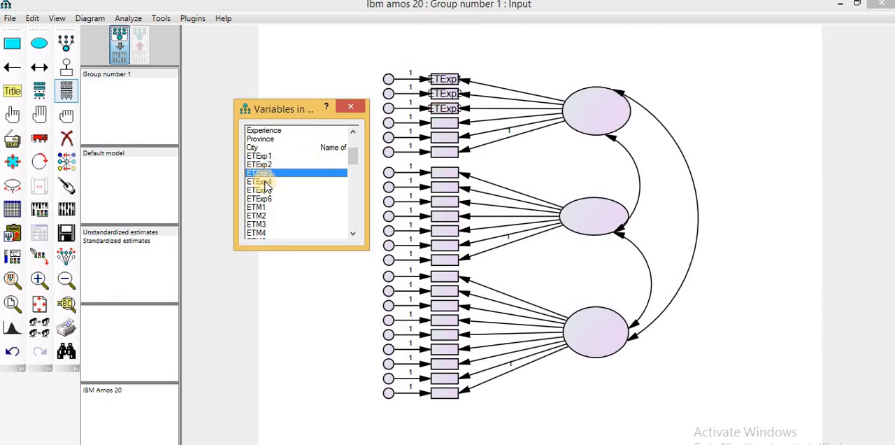
pyautogui.moveTo(263, 183); pyautogui.dragTo(445, 124)
pyautogui.moveTo(261, 191); pyautogui.dragTo(445, 137)
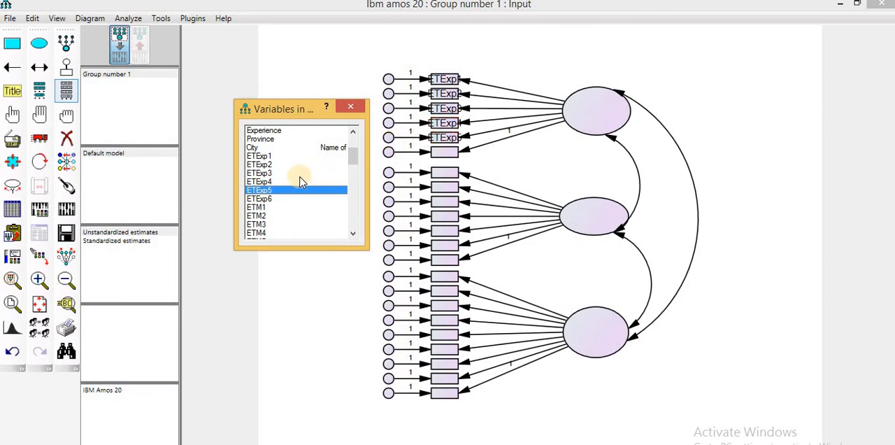
pyautogui.moveTo(264, 200); pyautogui.dragTo(450, 158)
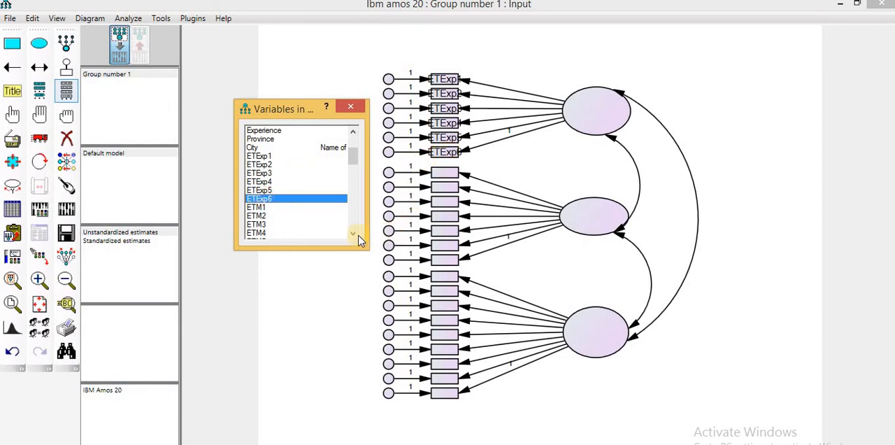
# - Assign the variable IT1 to the first indicator box of the middle latent factor
pyautogui.click(354, 234)
pyautogui.moveTo(354, 234); pyautogui.dragTo(353, 235)
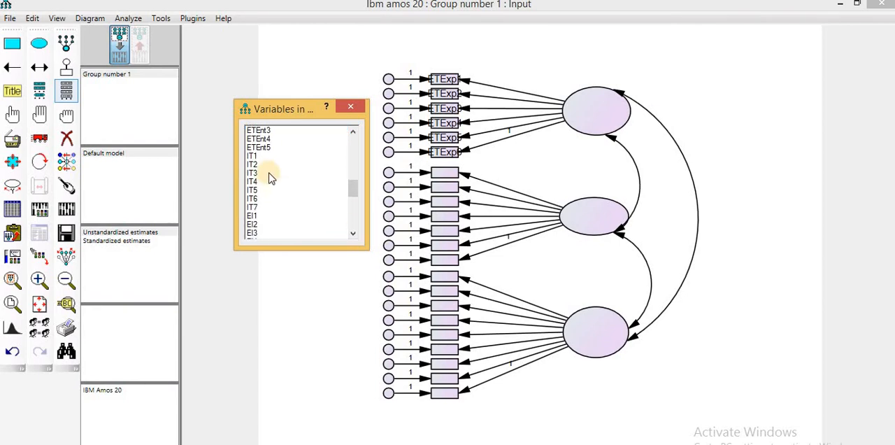
pyautogui.moveTo(252, 157); pyautogui.dragTo(449, 174)
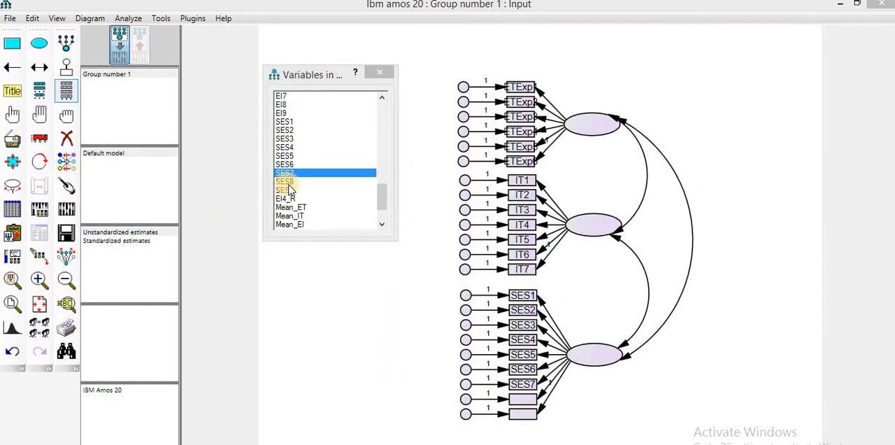
# - Assign SES8 and SES9 to the last two indicator boxes of the lower latent factor and close the variable list
pyautogui.moveTo(286, 183); pyautogui.dragTo(521, 399)
pyautogui.click(285, 190)
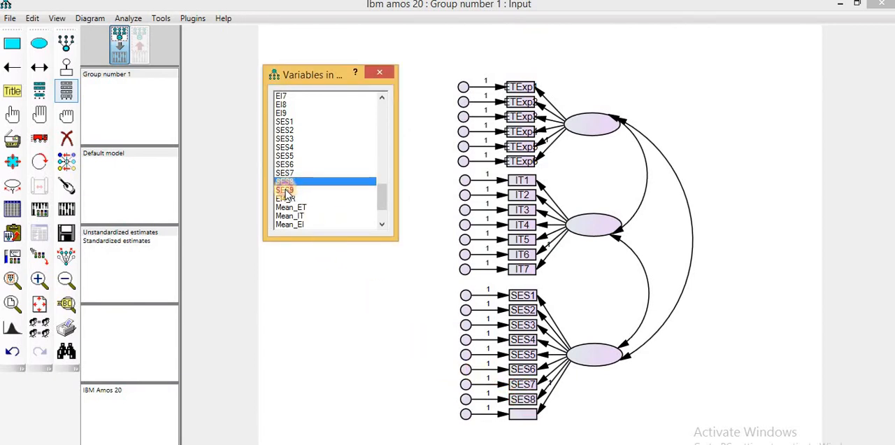
pyautogui.moveTo(285, 195); pyautogui.dragTo(529, 417)
pyautogui.moveTo(319, 239); pyautogui.dragTo(329, 376)
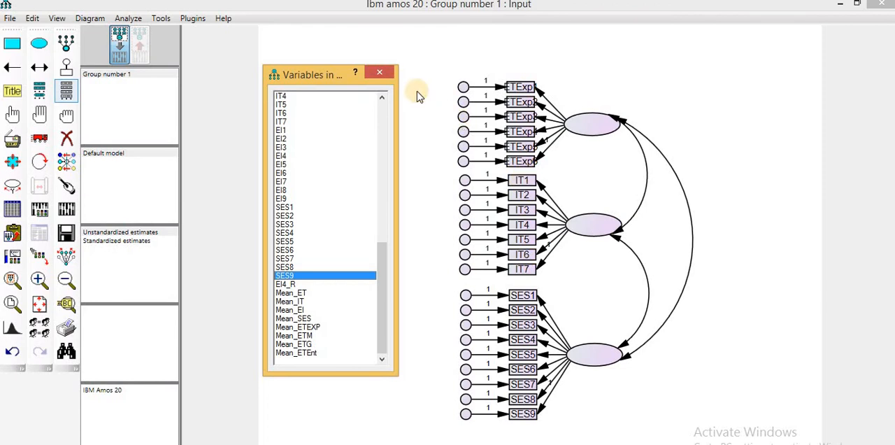
pyautogui.click(381, 72)
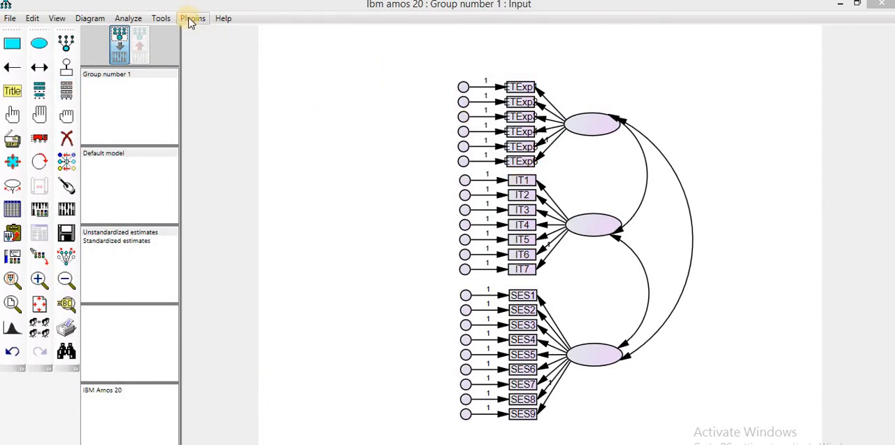
pyautogui.click(191, 19)
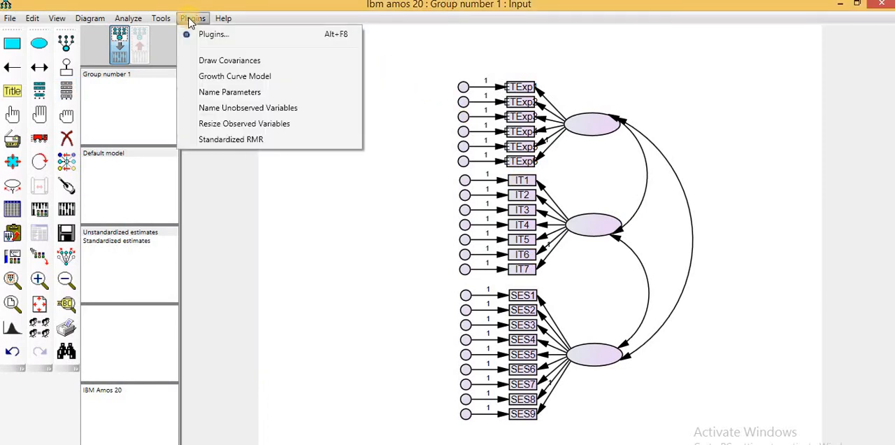
pyautogui.click(228, 94)
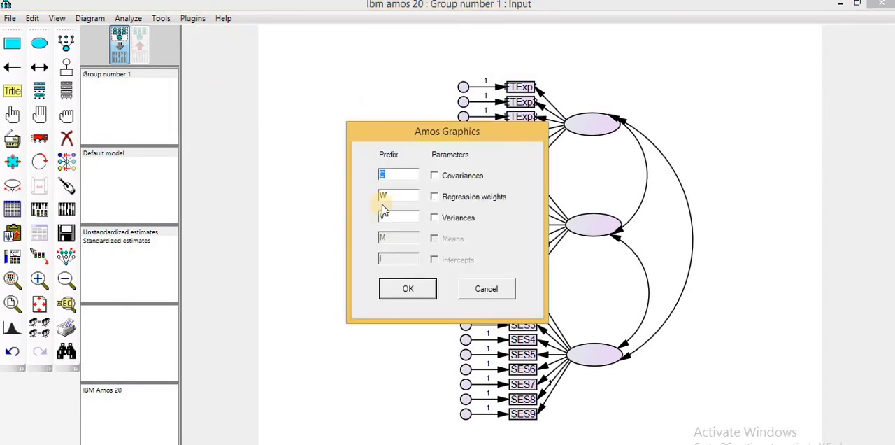
pyautogui.click(482, 292)
# - Name all unobserved variables automatically with the plugin, and rename the upper latent factor to ET
pyautogui.click(192, 18)
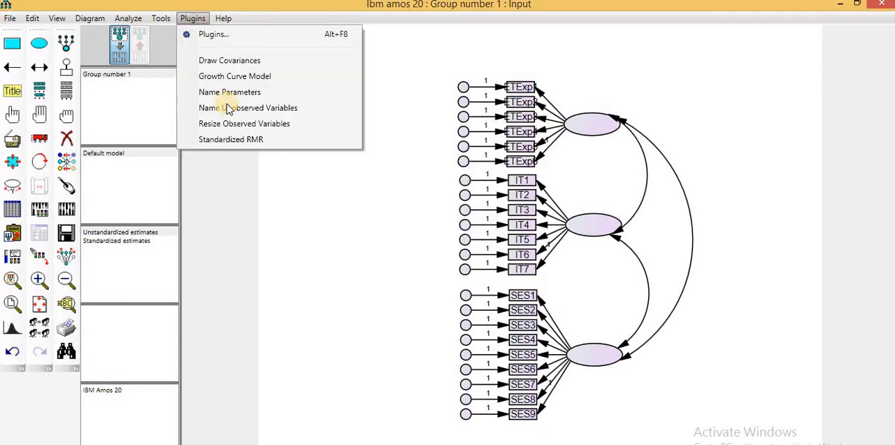
pyautogui.click(233, 112)
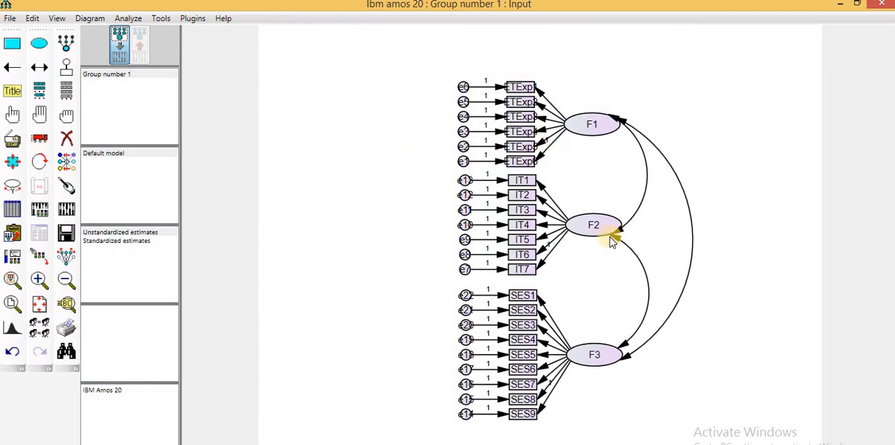
pyautogui.doubleClick(593, 125)
pyautogui.click(390, 218)
pyautogui.press('BackSpace')
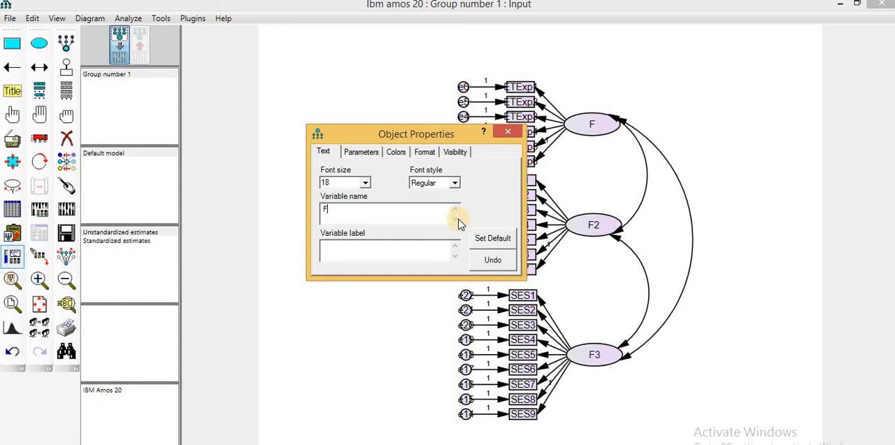
pyautogui.write('ET')
pyautogui.click(512, 132)
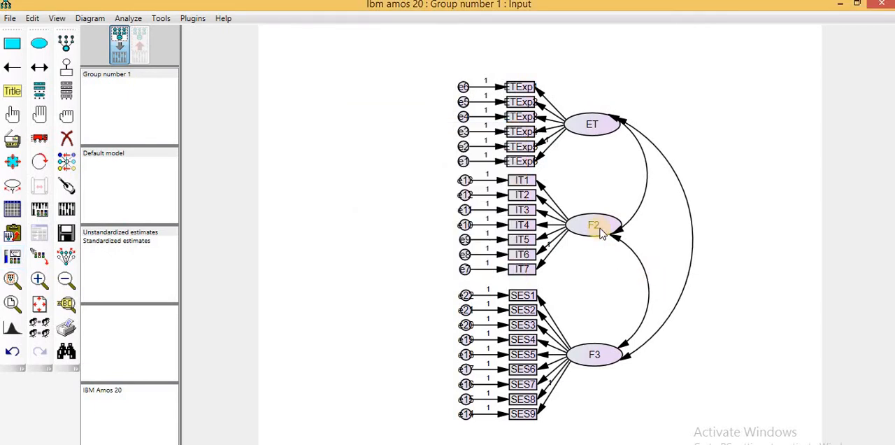
# - Rename the middle latent factor, the one measured by IT1 to IT7, to IT
pyautogui.doubleClick(596, 230)
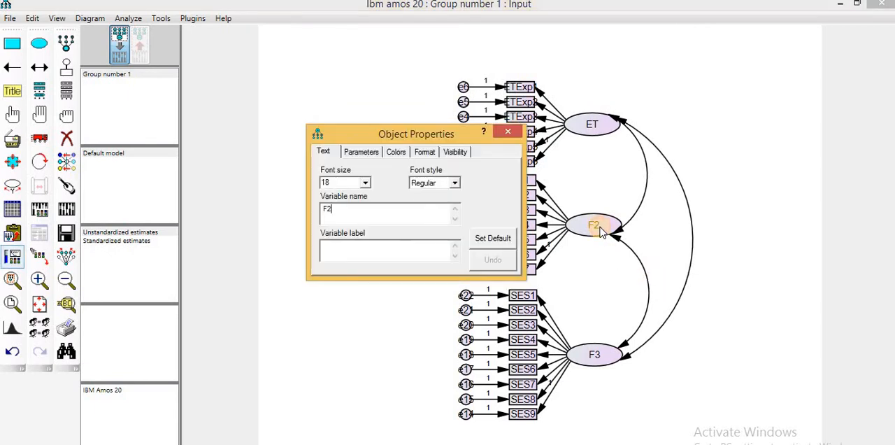
pyautogui.press('BackSpace')
pyautogui.press('BackSpace')
pyautogui.write('IT')
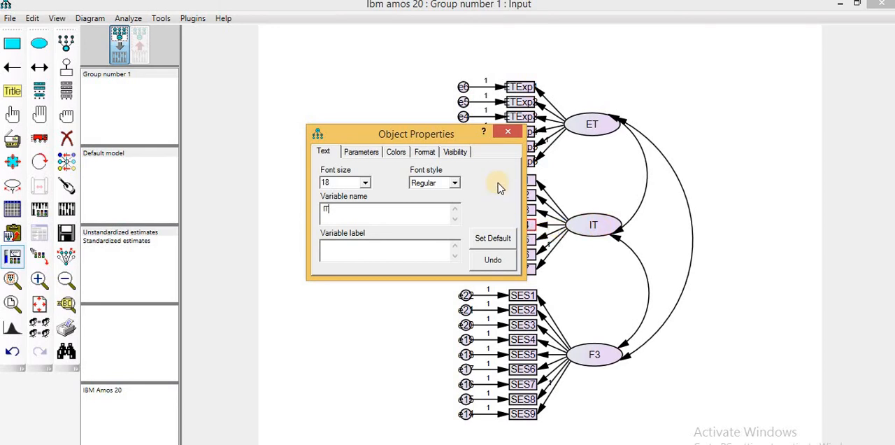
pyautogui.click(508, 131)
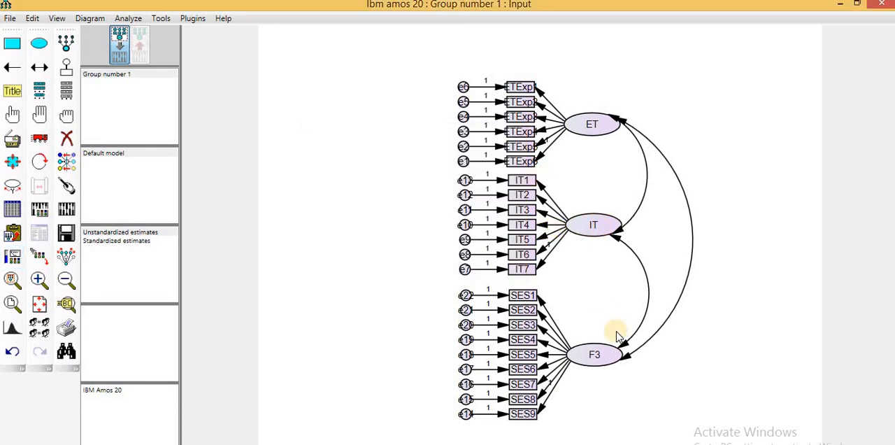
# - Rename the lower latent factor, the one measured by SES1 to SES9, to SES
pyautogui.doubleClick(605, 359)
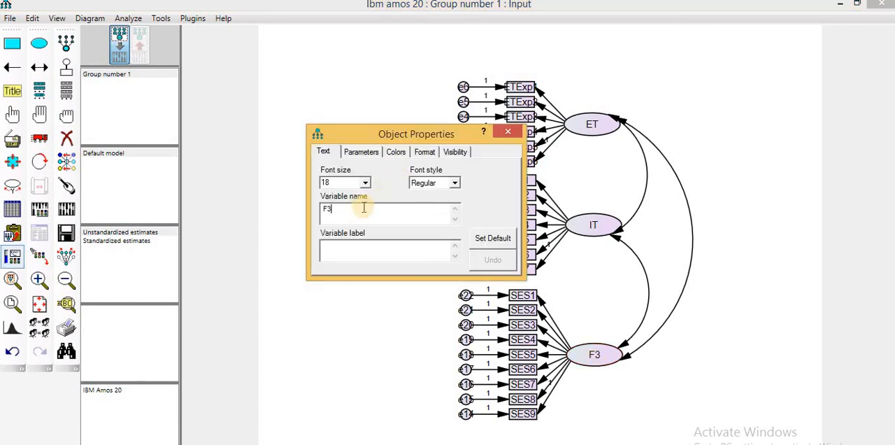
pyautogui.press('BackSpace')
pyautogui.press('BackSpace')
pyautogui.write('SES')
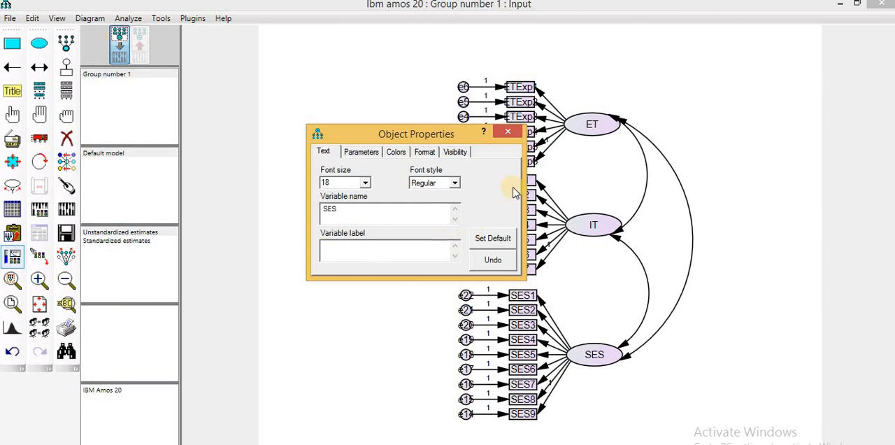
pyautogui.click(508, 132)
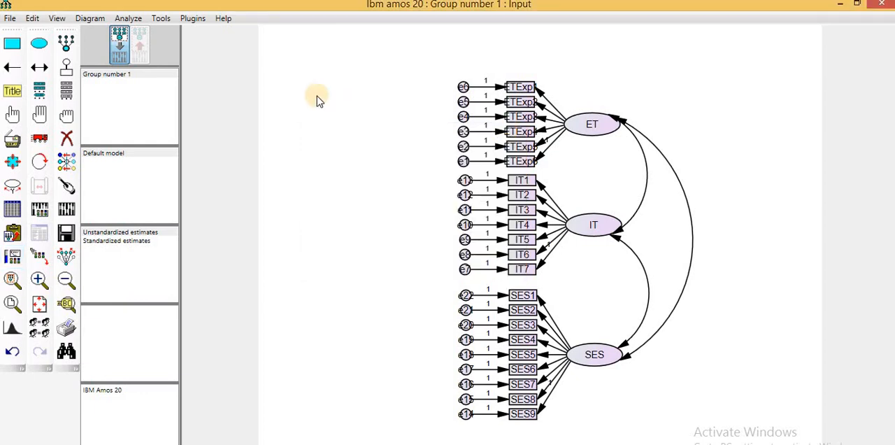
# - Resize the observed variables' boxes with the plugin so that they fit the variable names
pyautogui.click(193, 19)
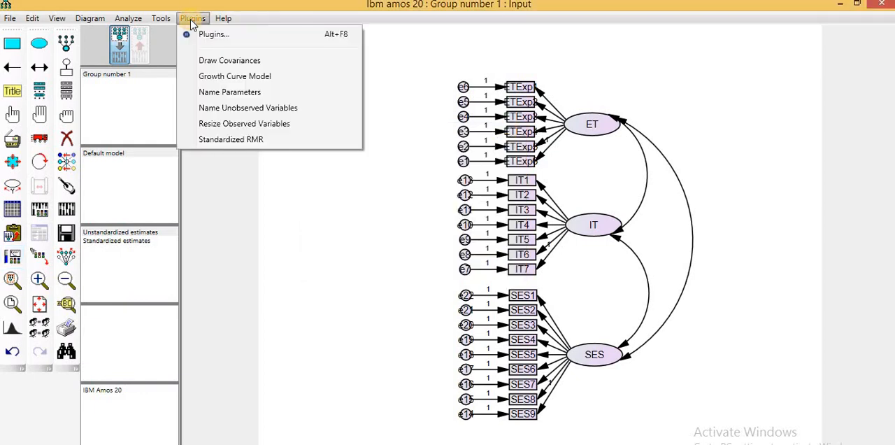
pyautogui.click(230, 124)
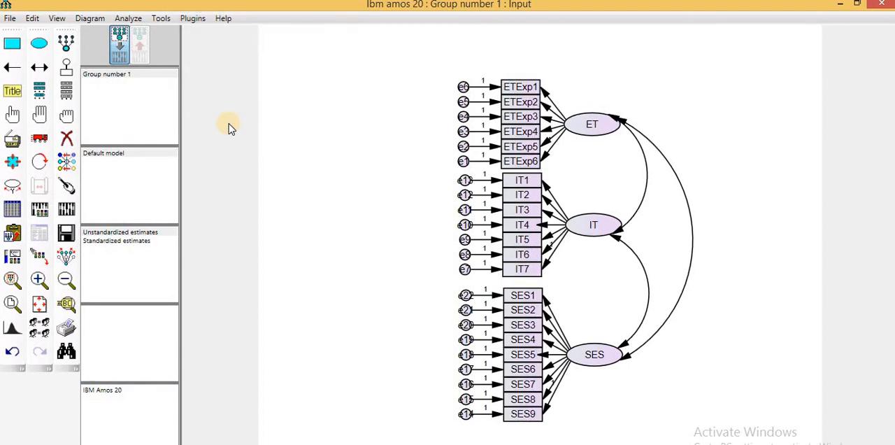
pyautogui.click(192, 18)
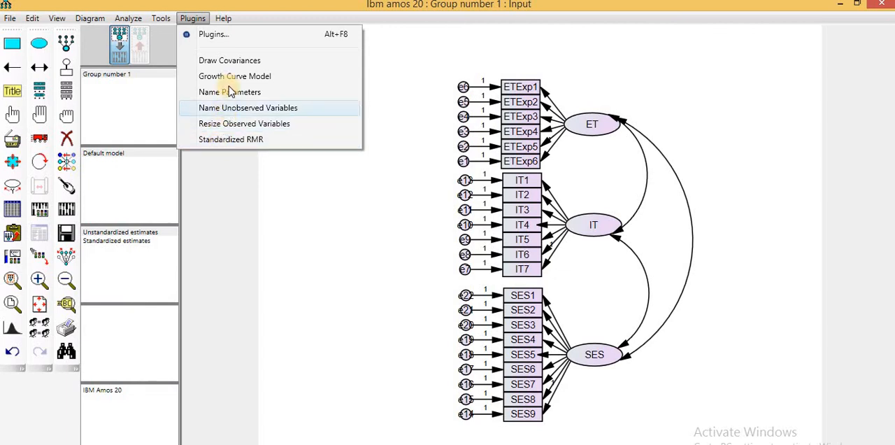
pyautogui.click(305, 215)
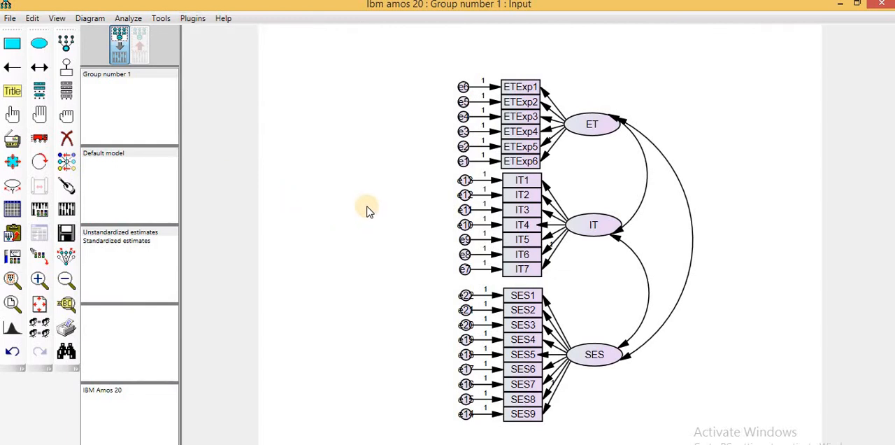
# - Calculate the model's estimates and display the unstandardized estimates on the output path diagram
pyautogui.click(67, 211)
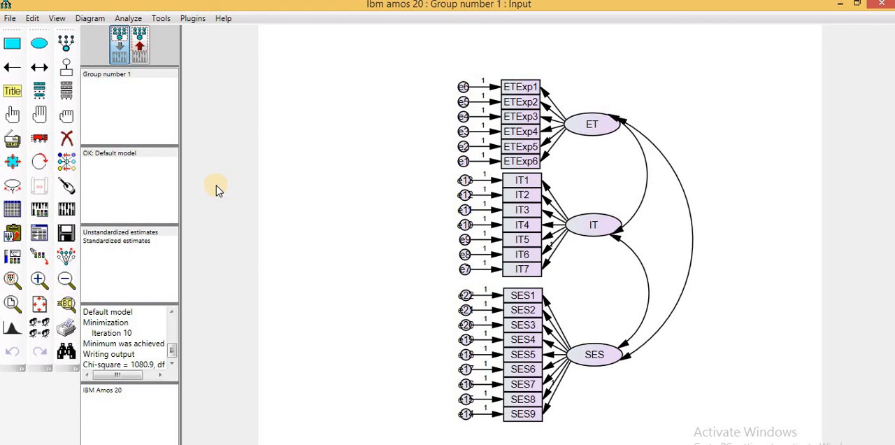
pyautogui.click(139, 48)
pyautogui.click(139, 48)
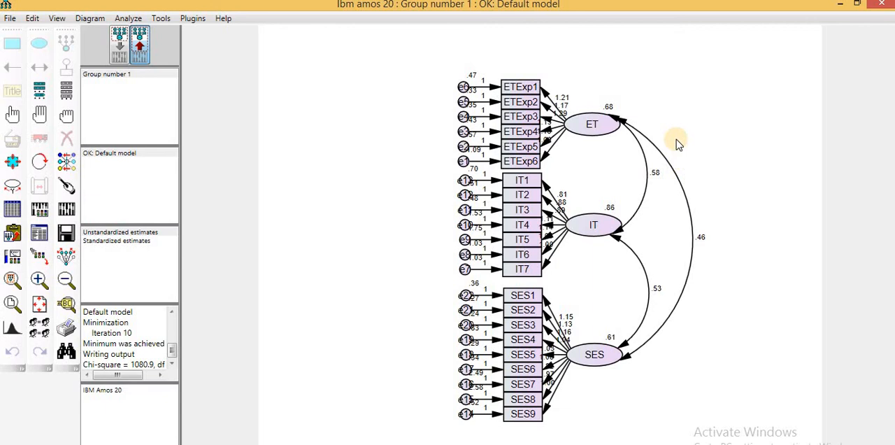
pyautogui.click(114, 239)
pyautogui.click(114, 232)
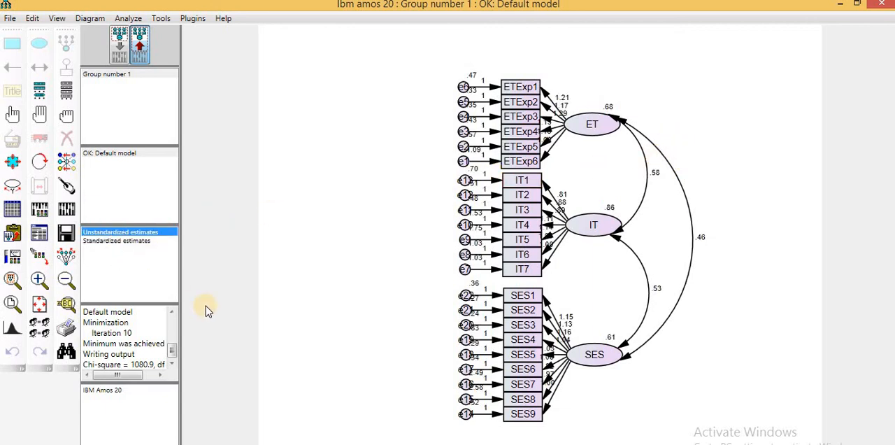